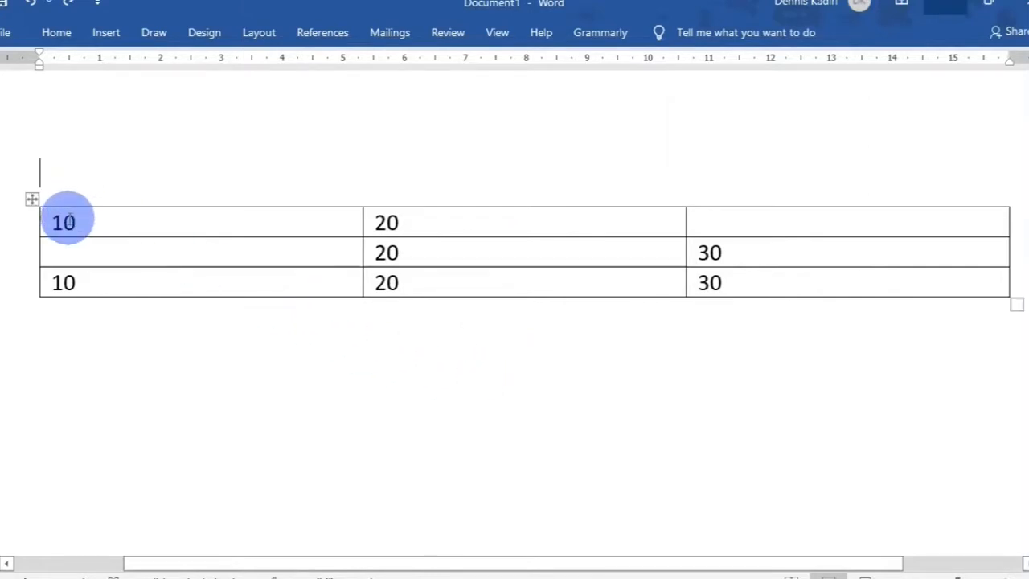
- Place the cursor in the empty third cell of the table's first row
{"action": "left_click", "coordinate": [397, 223]}
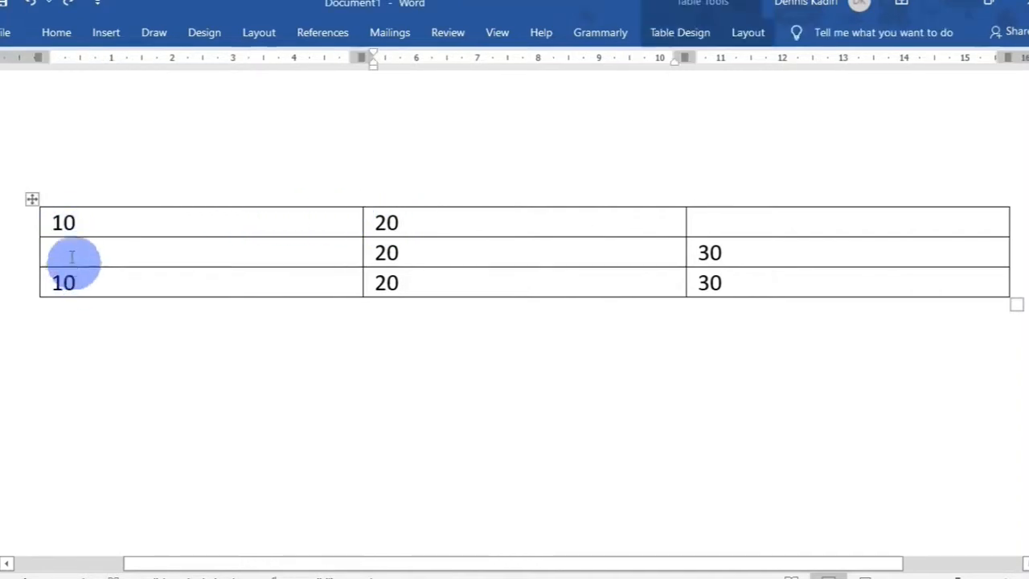
{"action": "left_click", "coordinate": [763, 222]}
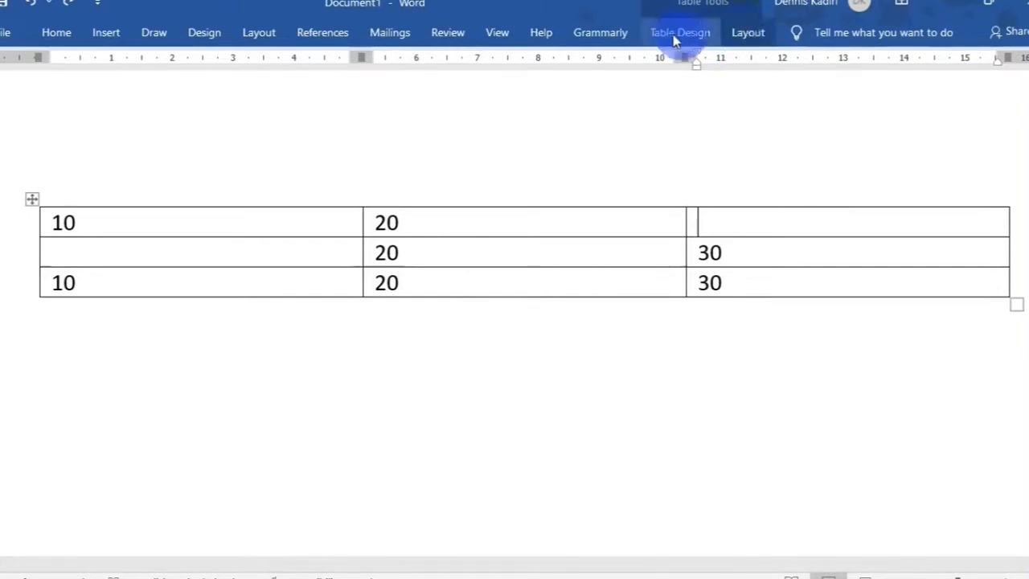
{"action": "left_click", "coordinate": [760, 34]}
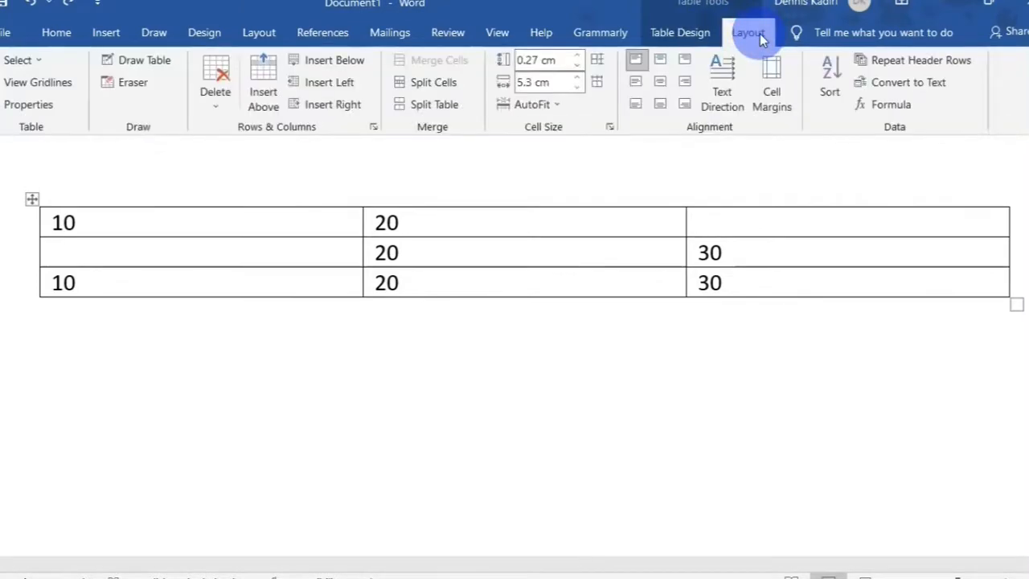
{"action": "left_click", "coordinate": [907, 112]}
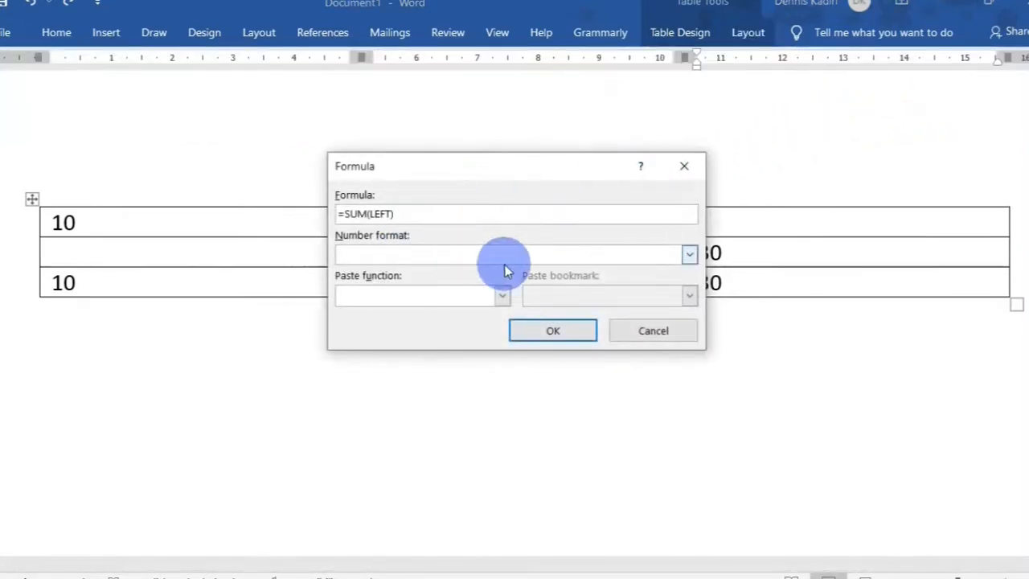
{"action": "left_click", "coordinate": [684, 166]}
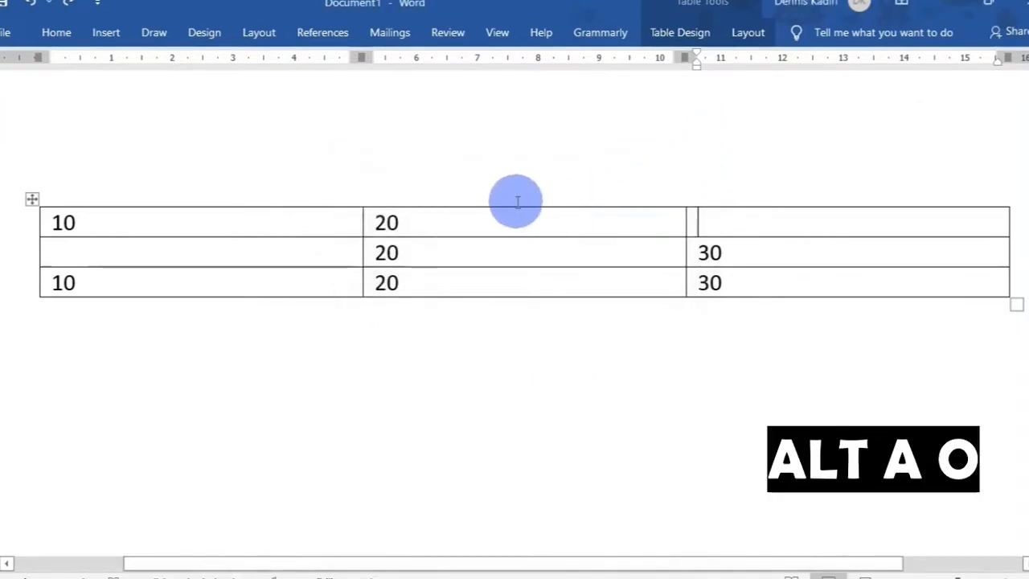
{"action": "key", "text": "alt"}
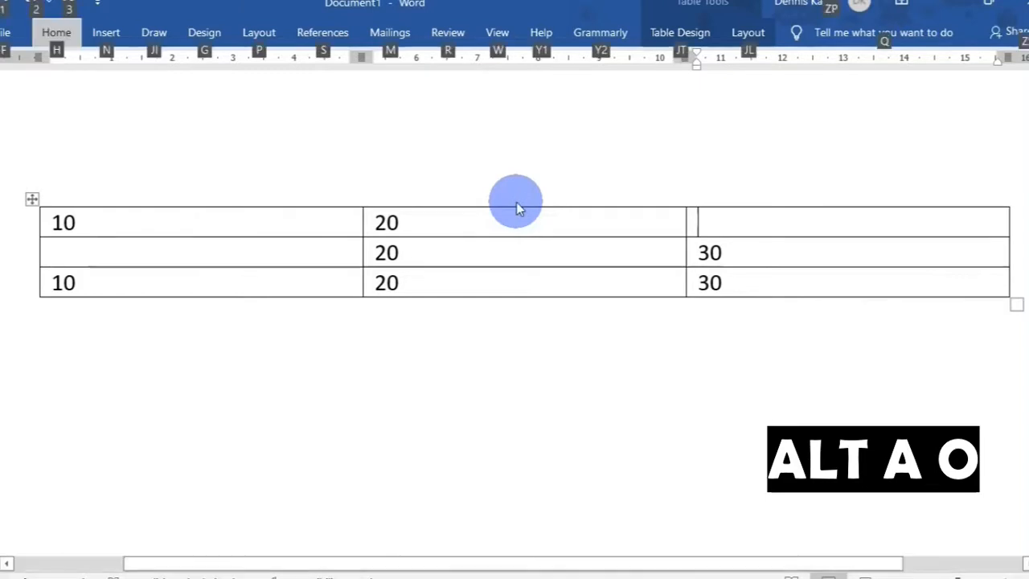
{"action": "key", "text": "a"}
{"action": "key", "text": "o"}
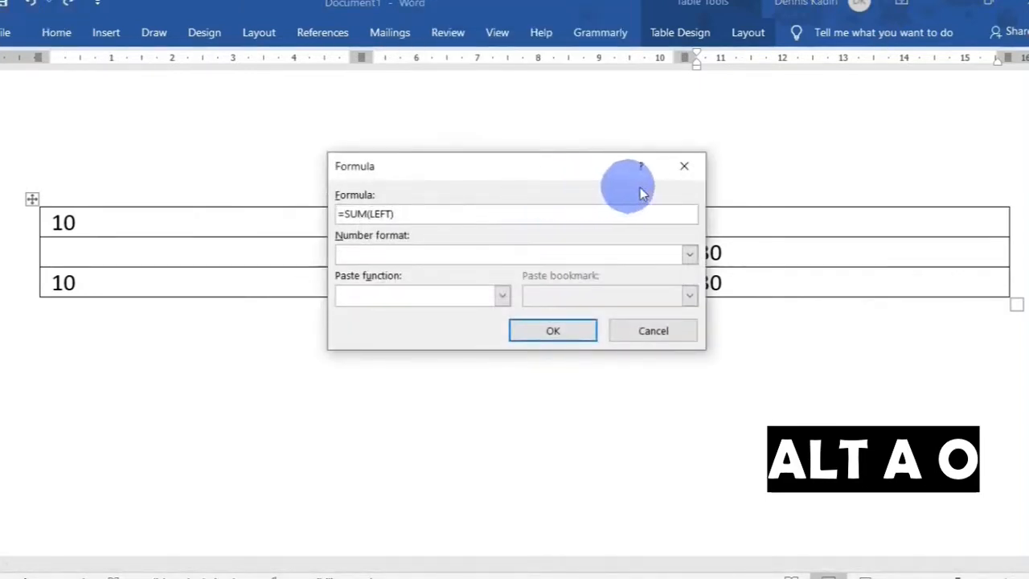
{"action": "left_click", "coordinate": [680, 169]}
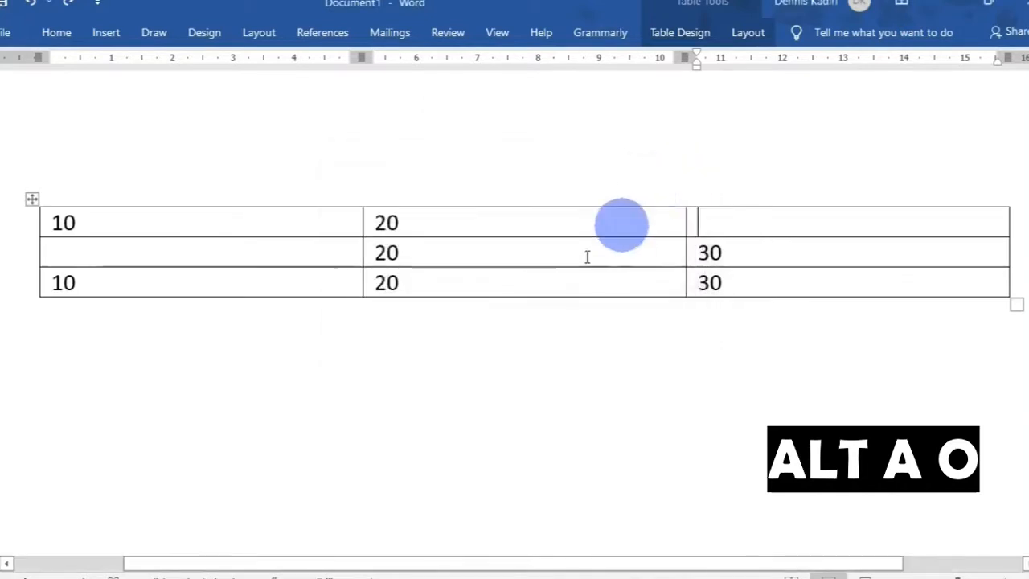
- Open the Formula dialog for the first row's empty cell and examine the parts of the =SUM(LEFT) formula
{"action": "key", "text": "alt"}
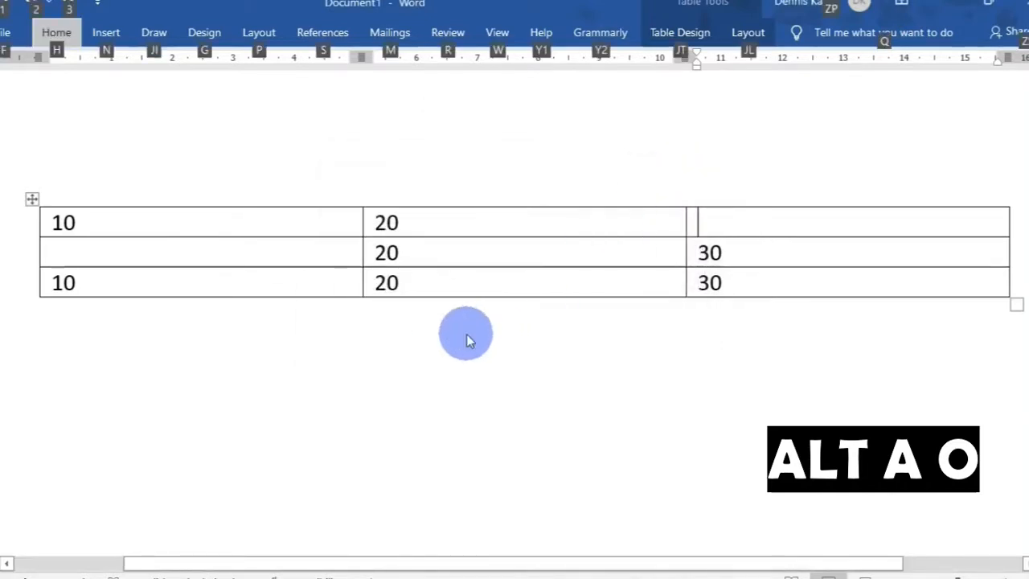
{"action": "key", "text": "a"}
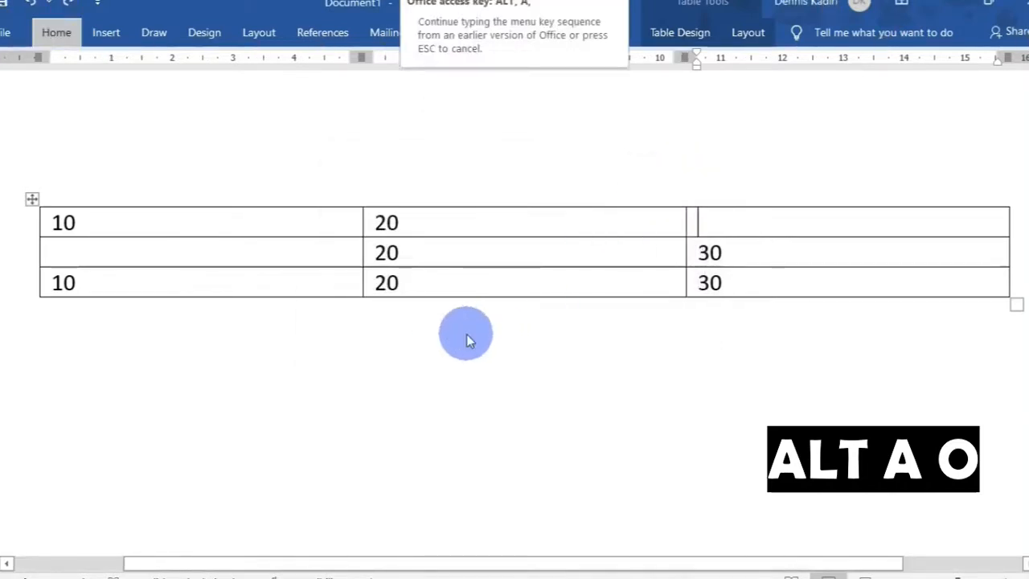
{"action": "key", "text": "o"}
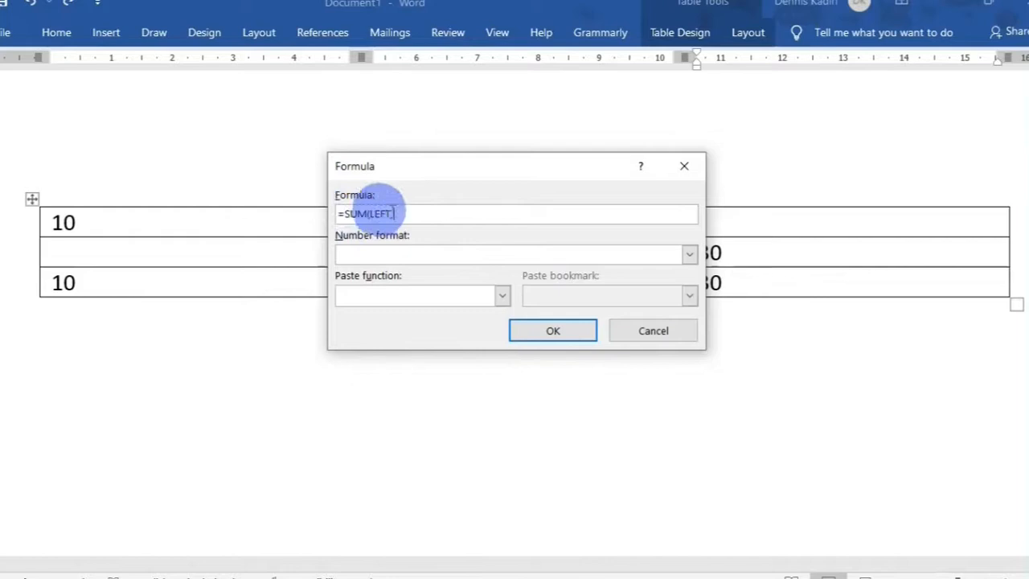
{"action": "left_click_drag", "start_coordinate": [392, 212], "coordinate": [430, 291]}
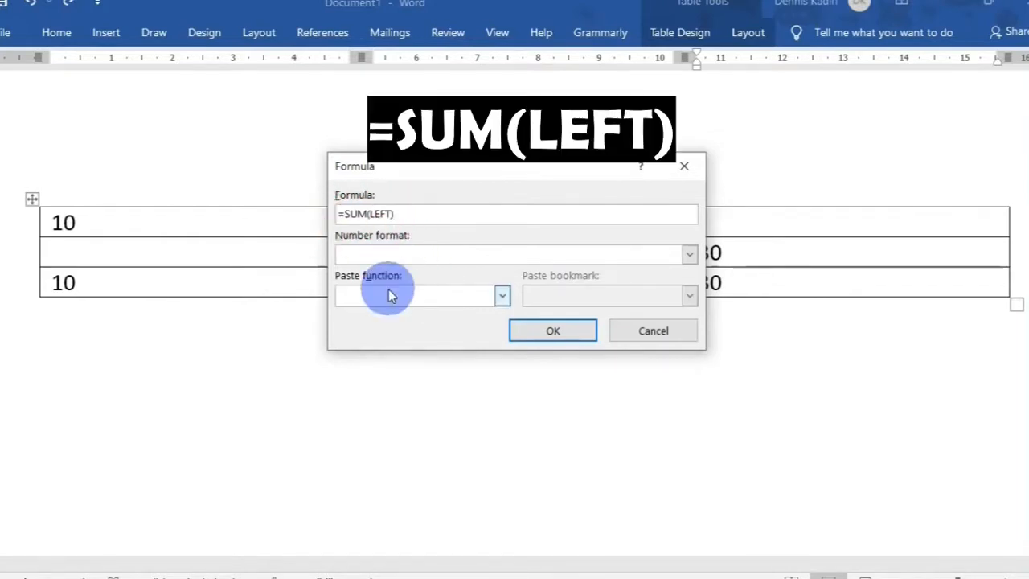
{"action": "key", "text": "shift+Right"}
{"action": "key", "text": "Right"}
{"action": "key", "text": "shift+Right"}
{"action": "key", "text": "shift+Right"}
{"action": "key", "text": "shift+Right"}
{"action": "key", "text": "Right"}
{"action": "key", "text": "shift+Right"}
{"action": "key", "text": "shift+Right"}
{"action": "key", "text": "shift+Right"}
{"action": "key", "text": "shift+Right"}
{"action": "key", "text": "shift+Right"}
{"action": "key", "text": "shift+Right"}
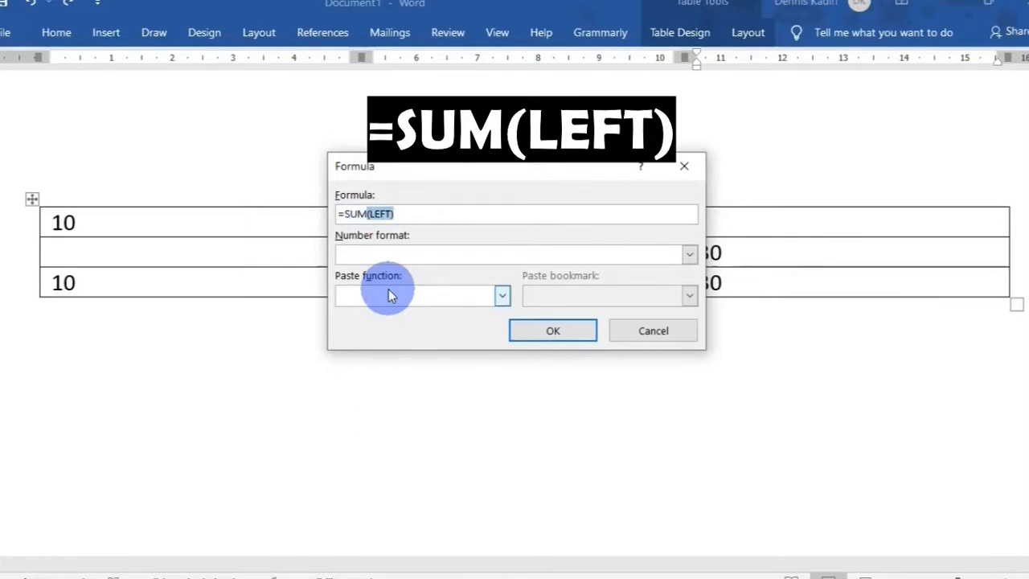
{"action": "key", "text": "Right"}
{"action": "key", "text": "Left"}
{"action": "key", "text": "shift+Left"}
{"action": "key", "text": "shift+Left"}
{"action": "key", "text": "shift+Left"}
{"action": "key", "text": "shift+Left"}
{"action": "left_click_drag", "start_coordinate": [509, 176], "coordinate": [516, 321]}
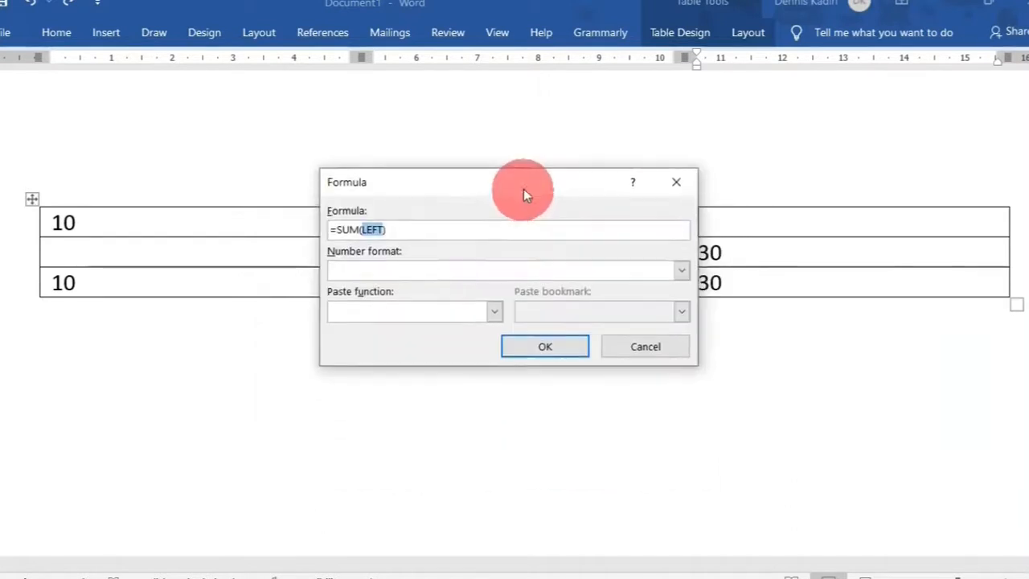
{"action": "left_click", "coordinate": [524, 188]}
- Review the available number formats and the list of functions that can be pasted into the formula
{"action": "left_click", "coordinate": [683, 270]}
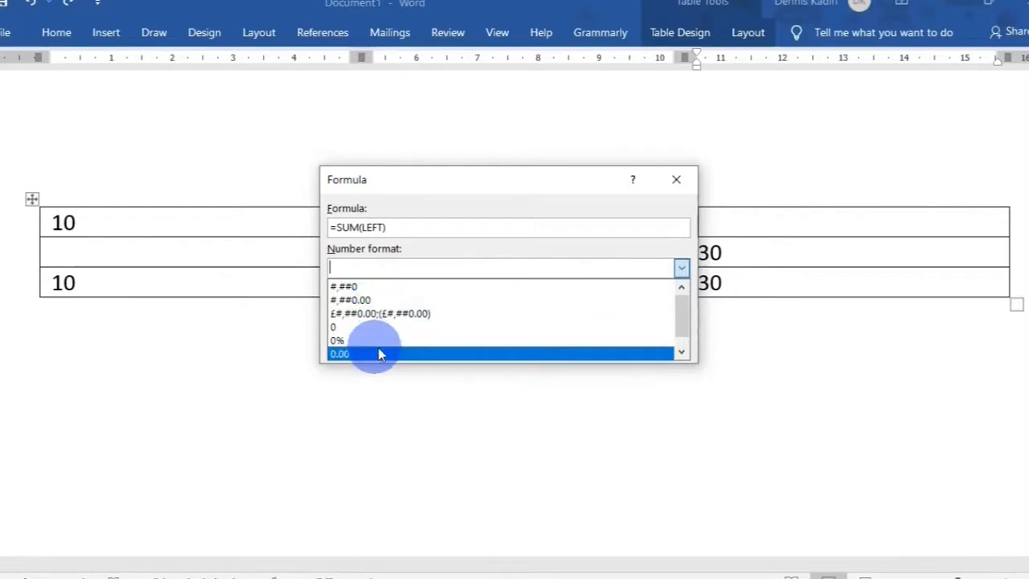
{"action": "left_click", "coordinate": [604, 181]}
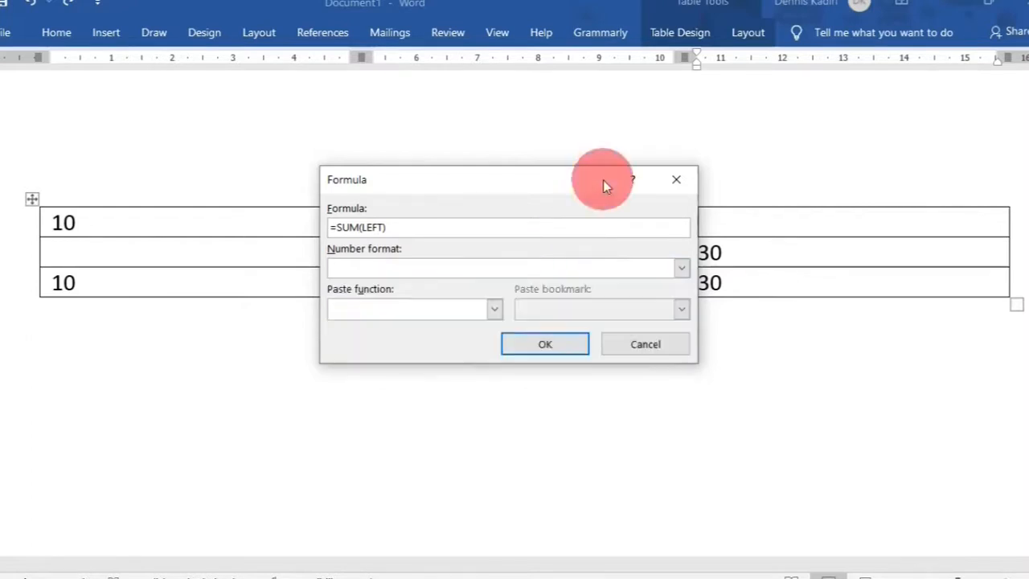
{"action": "left_click", "coordinate": [496, 311]}
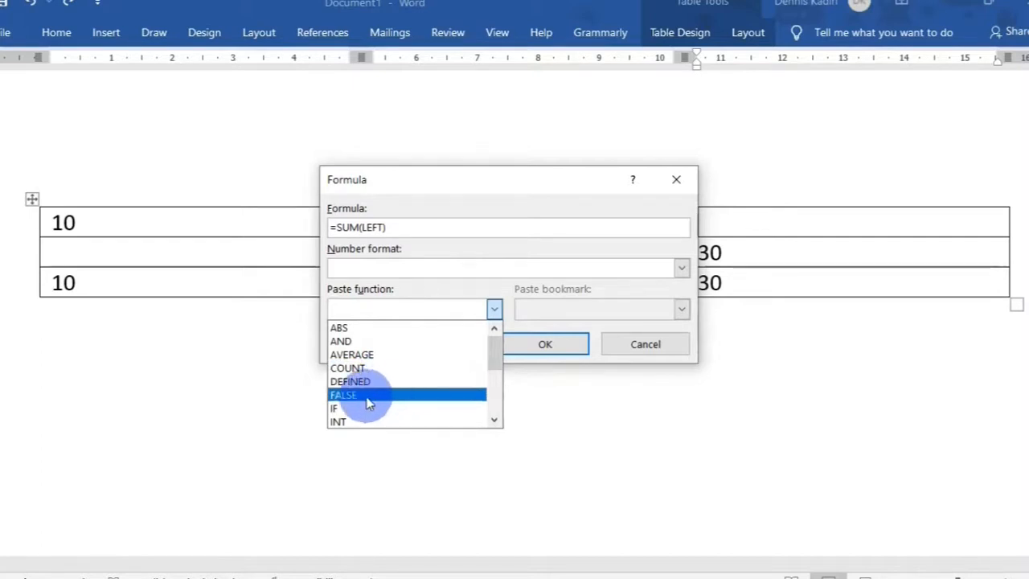
{"action": "scroll", "coordinate": [386, 371], "scroll_direction": "down", "scroll_amount": 2}
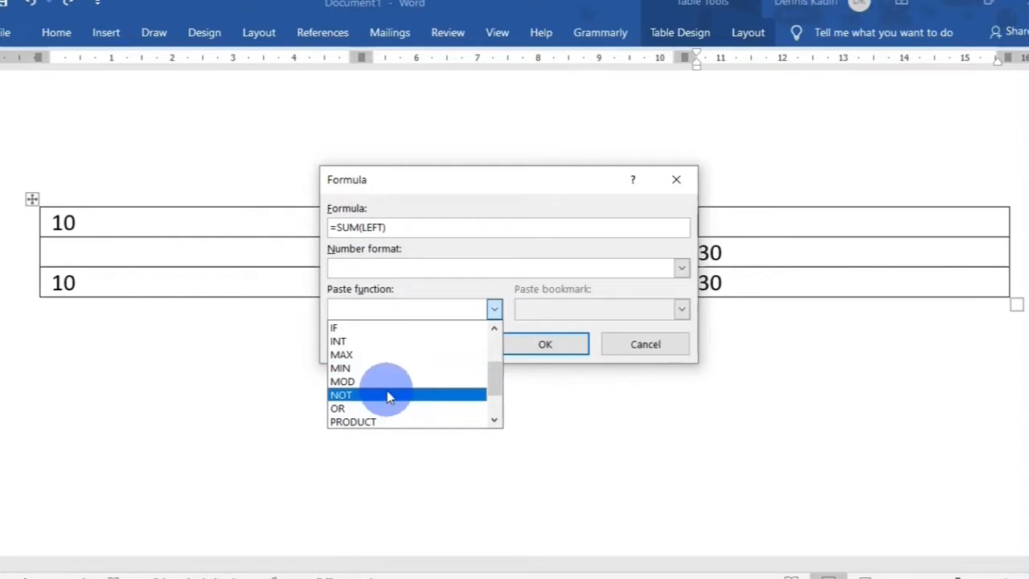
{"action": "left_click", "coordinate": [468, 253]}
- Insert the =SUM(LEFT) formula into the third cell of the first row
{"action": "left_click", "coordinate": [369, 224]}
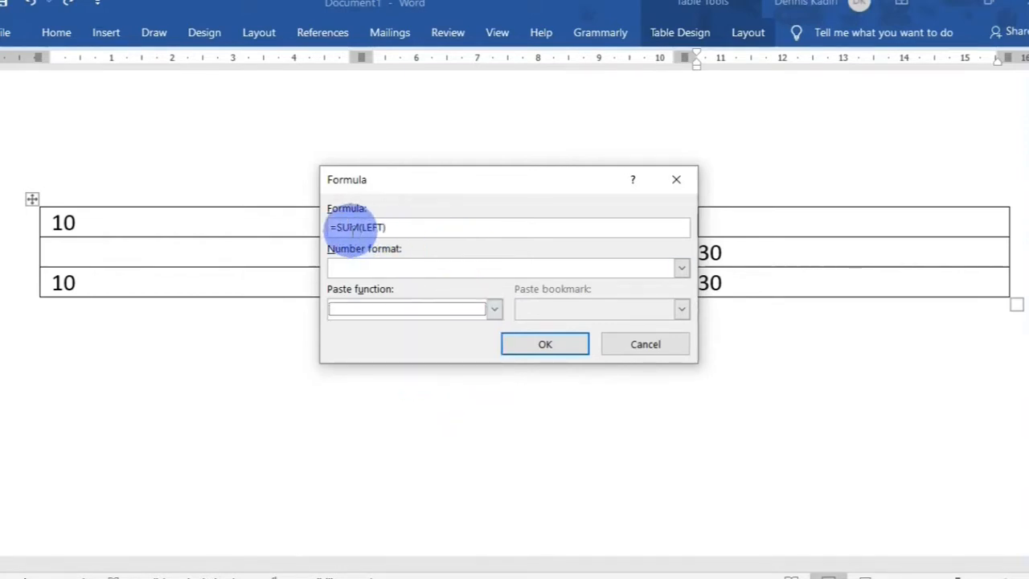
{"action": "left_click", "coordinate": [545, 352]}
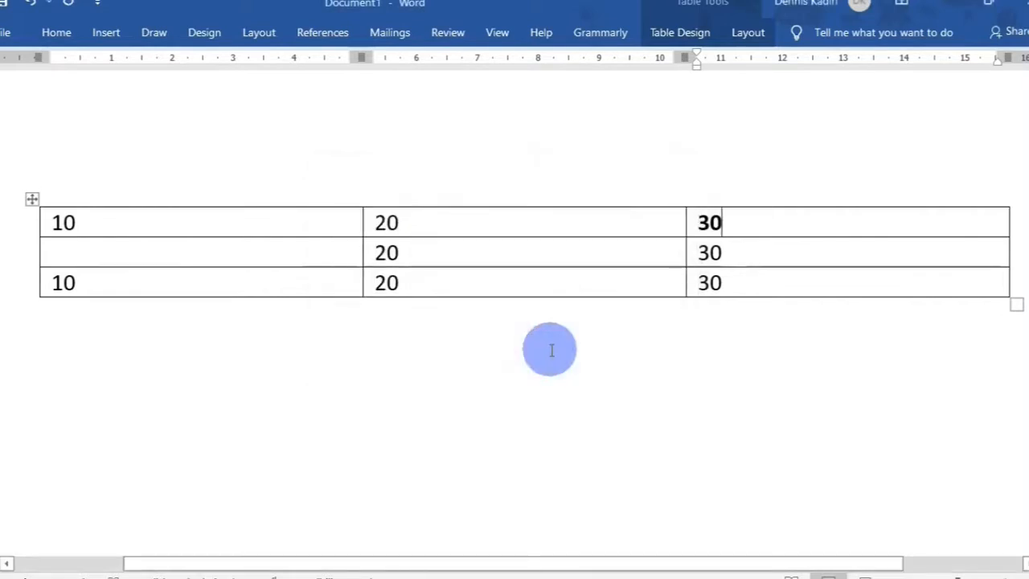
{"action": "key", "text": "Right"}
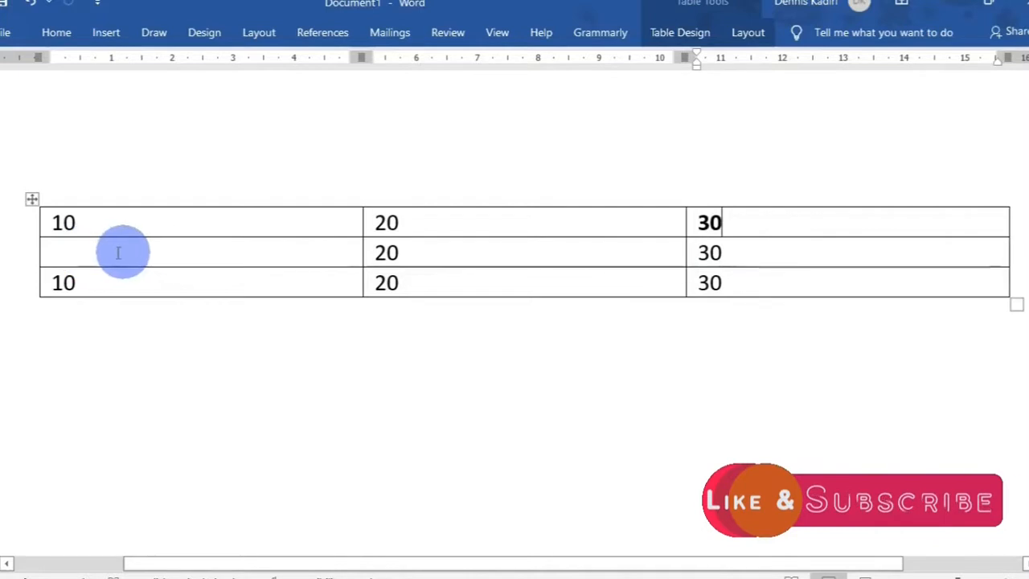
- Place the cursor in the empty first cell of the second row
{"action": "left_click", "coordinate": [84, 252]}
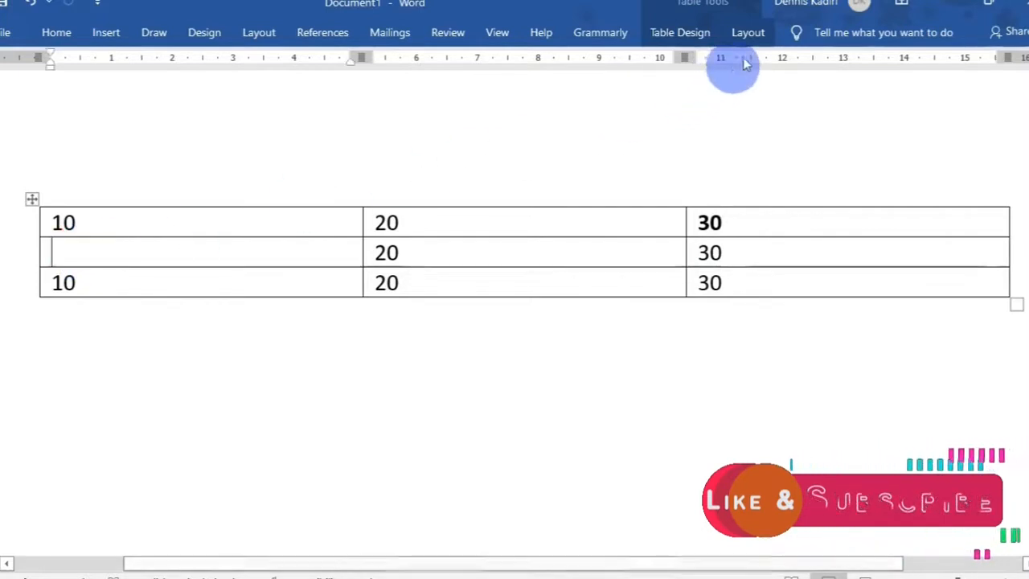
{"action": "left_click", "coordinate": [747, 33]}
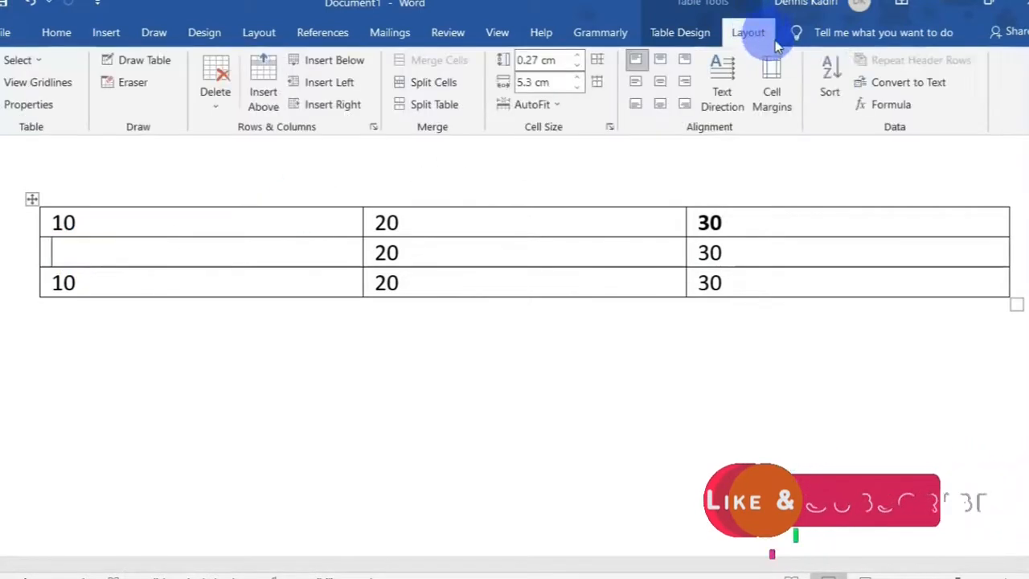
{"action": "left_click", "coordinate": [884, 104]}
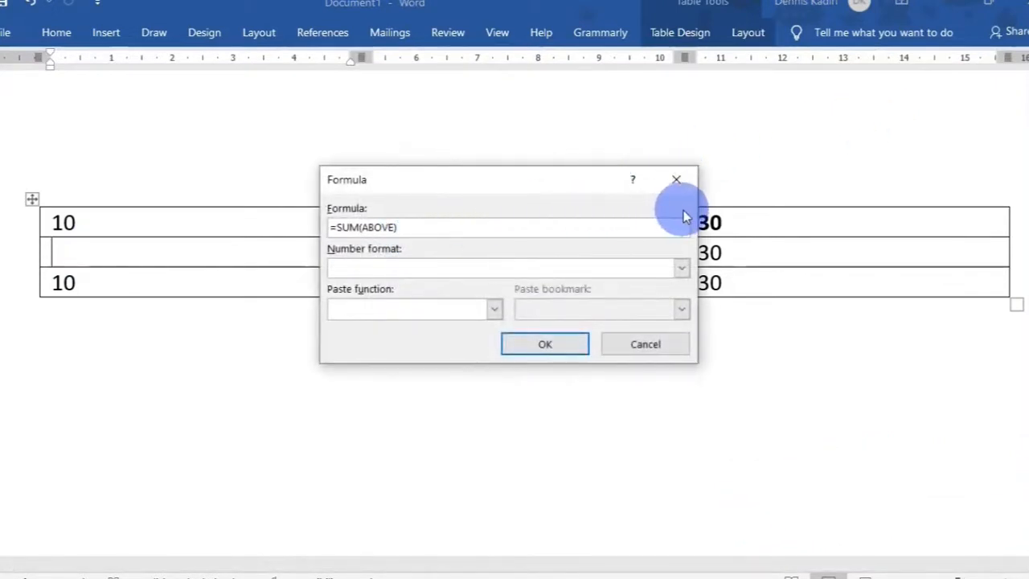
{"action": "left_click", "coordinate": [678, 180]}
- Open the Formula dialog for the second row's first cell and replace the default formula with =AVERAGE(RIGHT)
{"action": "key", "text": "alt+a"}
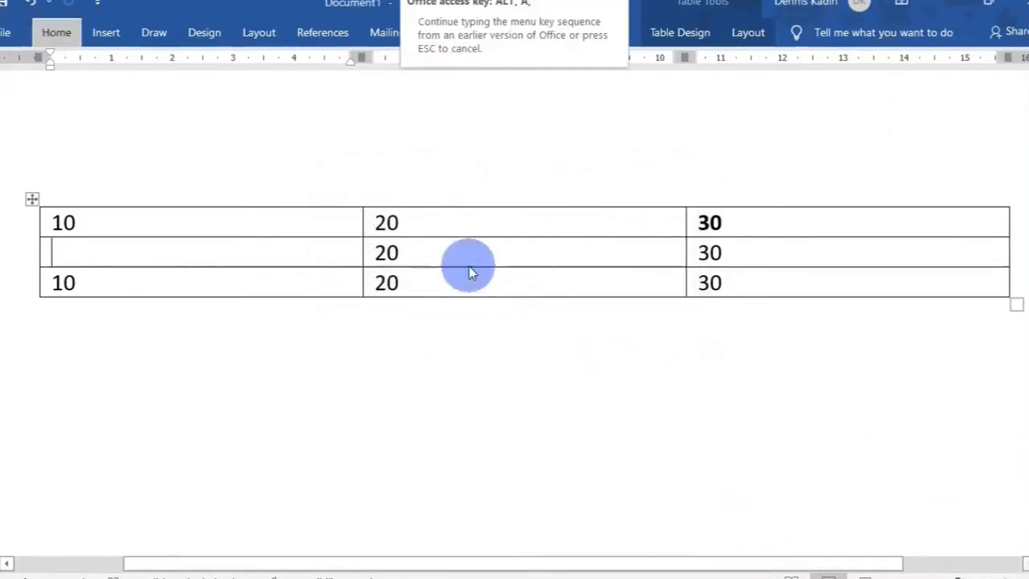
{"action": "key", "text": "o"}
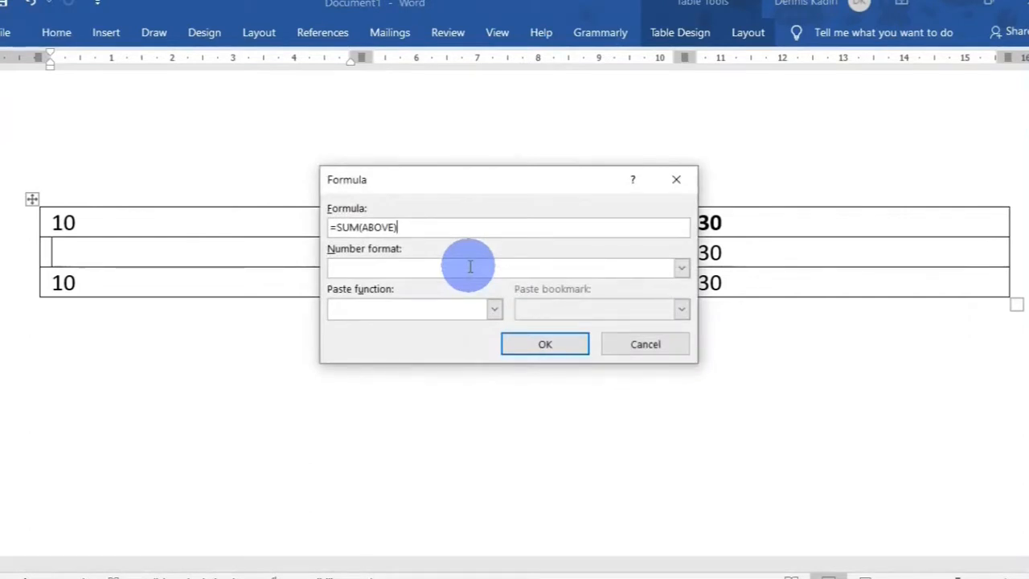
{"action": "key", "text": "BackSpace"}
{"action": "key", "text": "BackSpace"}
{"action": "key", "text": "BackSpace"}
{"action": "key", "text": "BackSpace"}
{"action": "key", "text": "BackSpace"}
{"action": "key", "text": "BackSpace"}
{"action": "key", "text": "BackSpace"}
{"action": "key", "text": "BackSpace"}
{"action": "key", "text": "BackSpace"}
{"action": "key", "text": "BackSpace"}
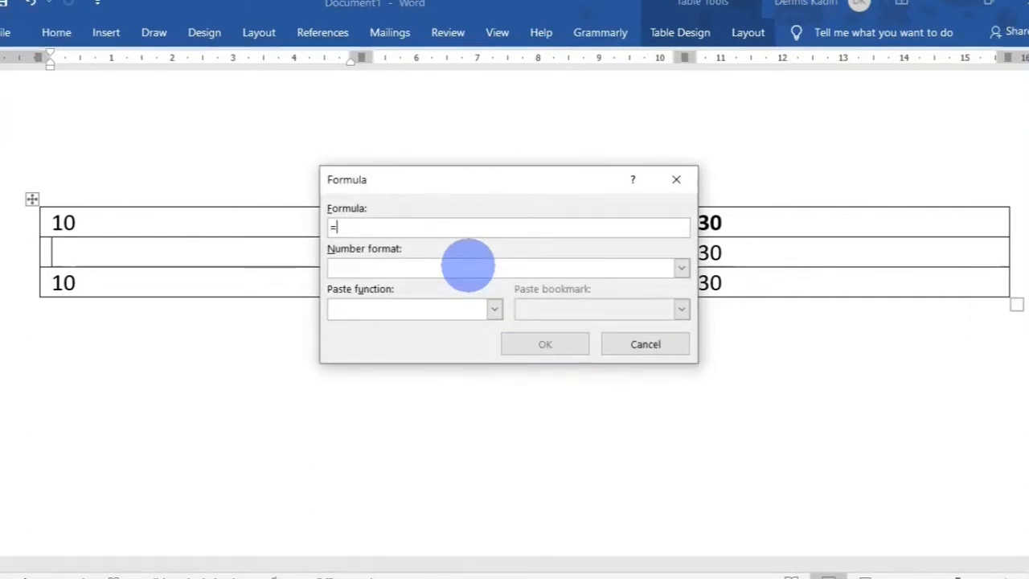
{"action": "left_click", "coordinate": [495, 309]}
{"action": "left_click", "coordinate": [418, 354]}
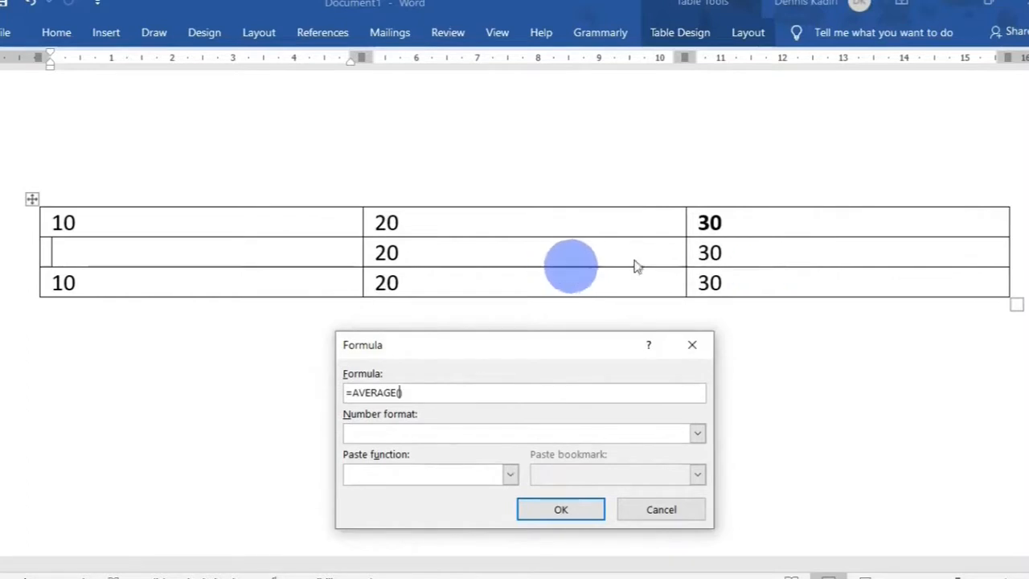
{"action": "left_click_drag", "start_coordinate": [537, 346], "coordinate": [524, 186]}
{"action": "type", "text": "RIGHT"}
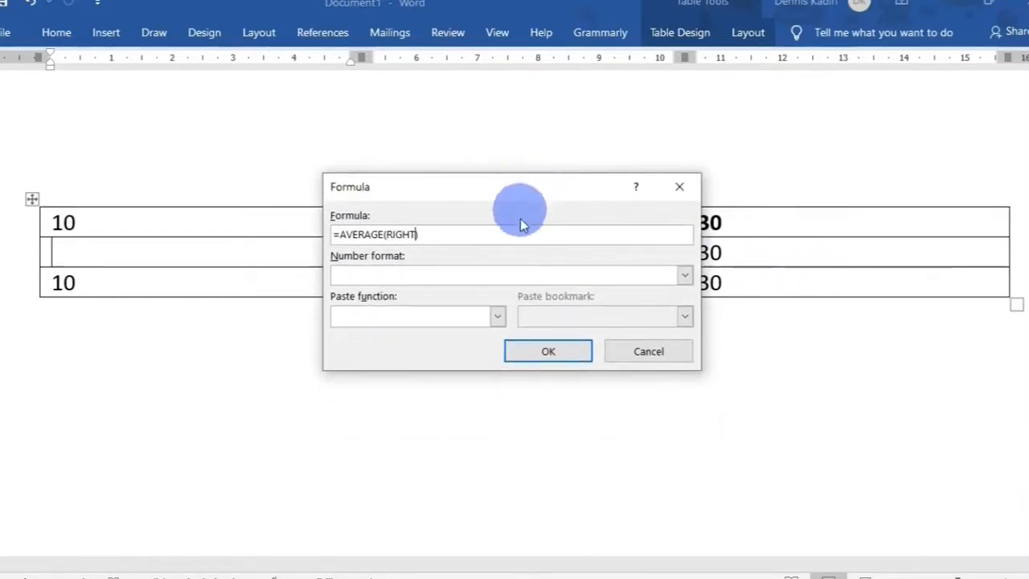
- Set the number format to #,##0 and insert the average formula into the second row's first cell
{"action": "left_click", "coordinate": [684, 275]}
{"action": "left_click", "coordinate": [599, 297]}
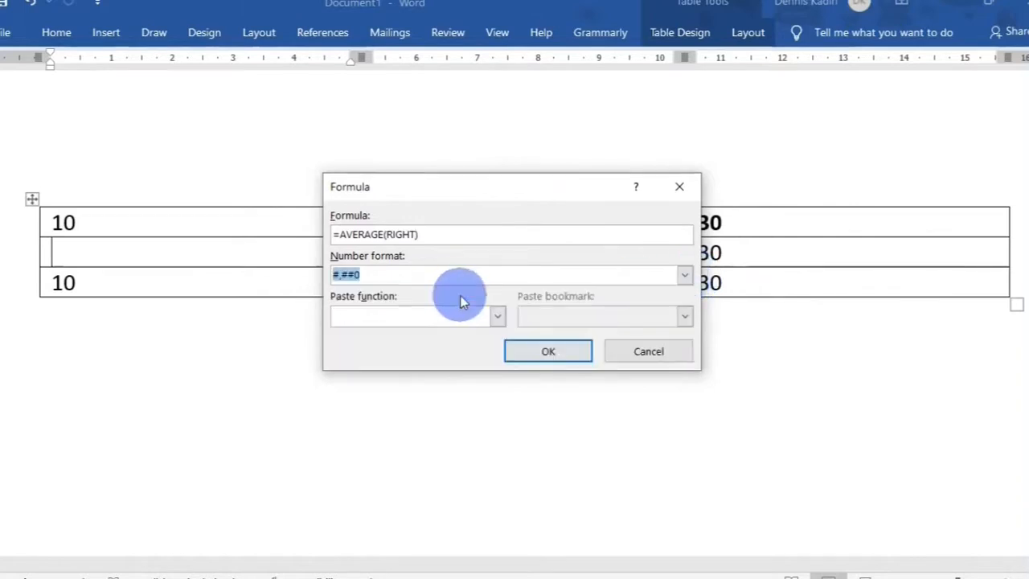
{"action": "left_click", "coordinate": [562, 351]}
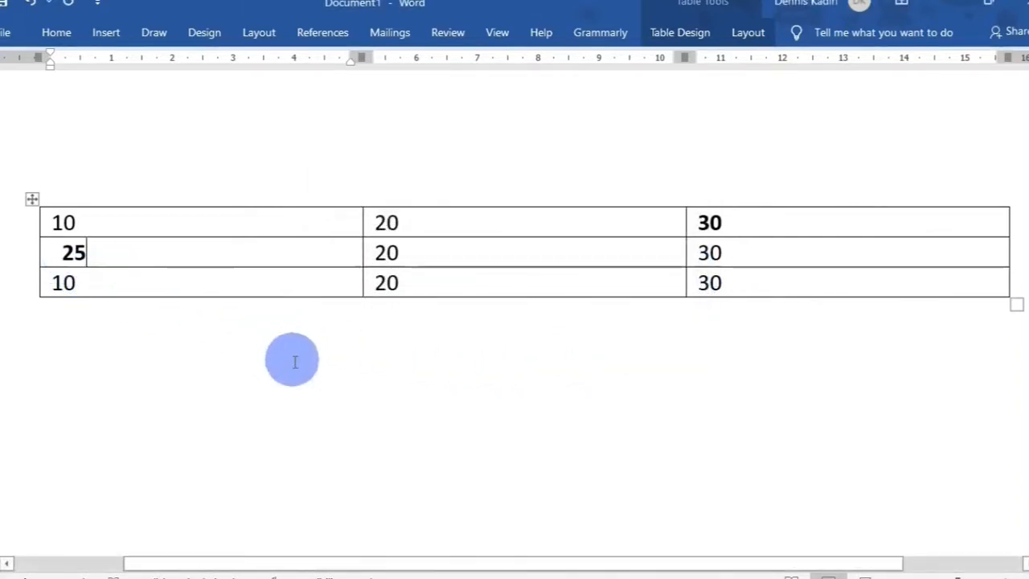
- Add a new empty row at the end of the table
{"action": "left_click", "coordinate": [757, 283]}
{"action": "key", "text": "Tab"}
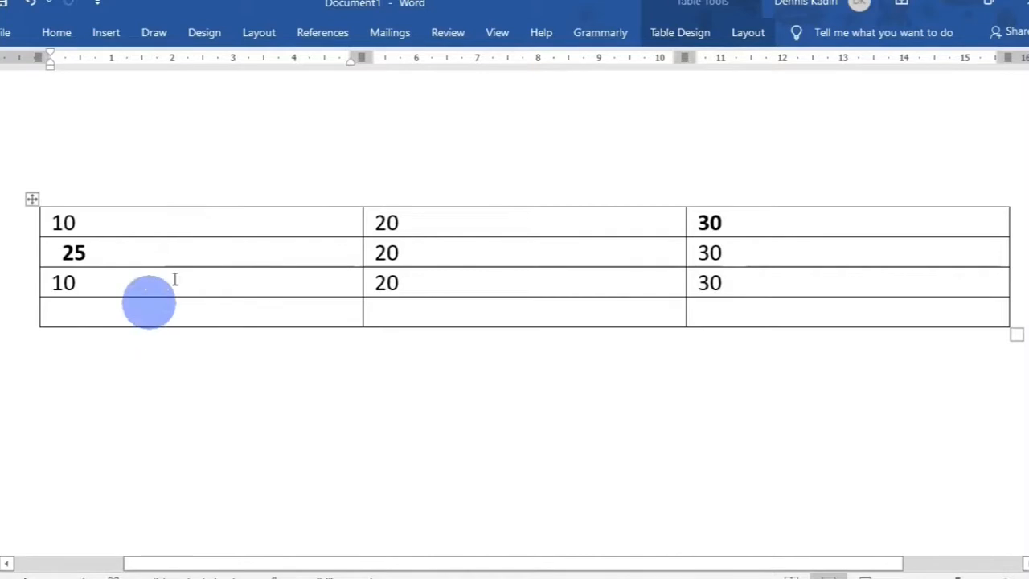
- Insert the formula =COUNT(ABOVE) into the first cell of the last row, replacing the suggested sum formula
{"action": "left_click", "coordinate": [745, 32]}
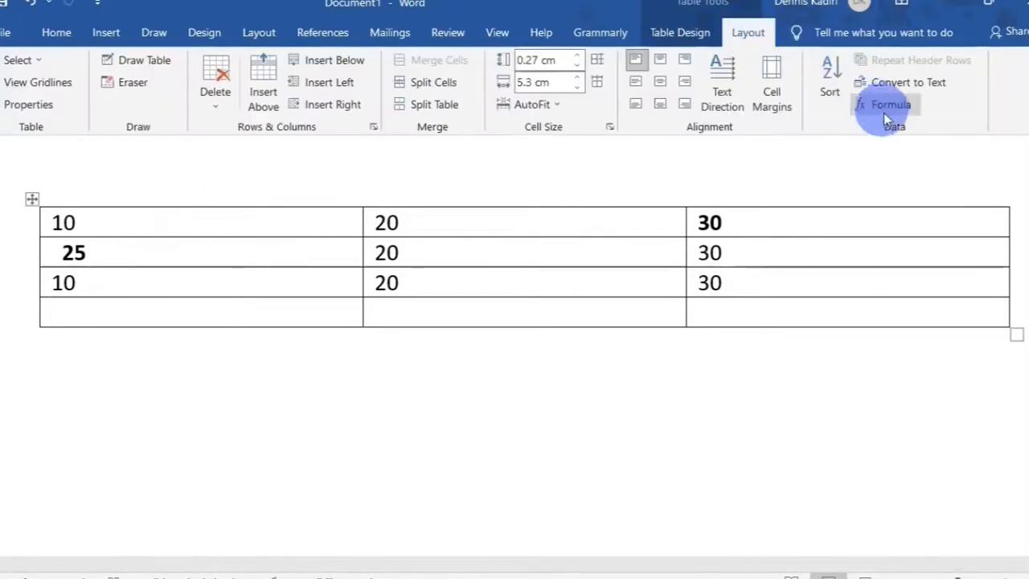
{"action": "left_click", "coordinate": [897, 106]}
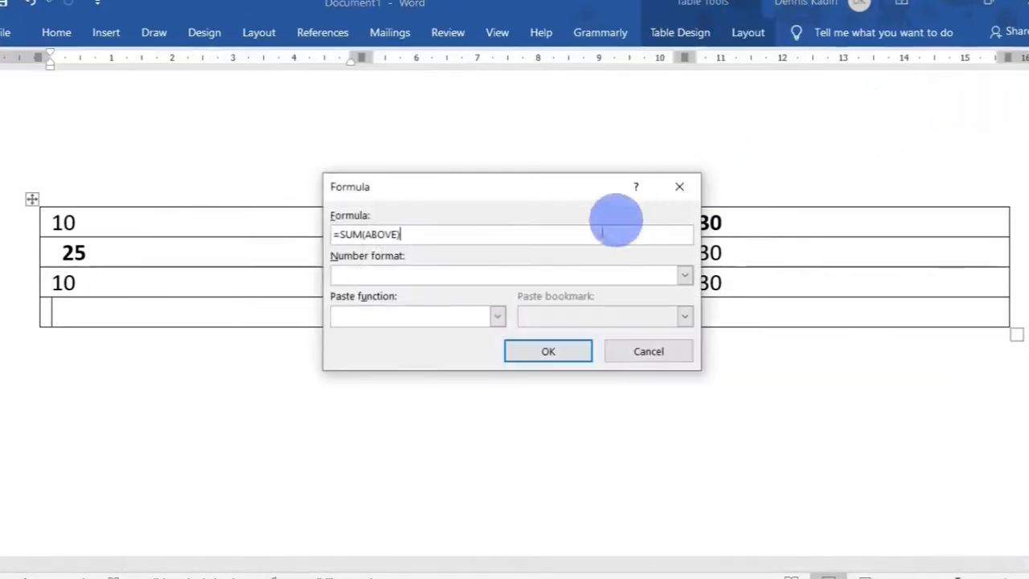
{"action": "key", "text": "BackSpace"}
{"action": "key", "text": "BackSpace"}
{"action": "key", "text": "BackSpace"}
{"action": "key", "text": "BackSpace"}
{"action": "key", "text": "BackSpace"}
{"action": "key", "text": "BackSpace"}
{"action": "key", "text": "BackSpace"}
{"action": "key", "text": "BackSpace"}
{"action": "key", "text": "BackSpace"}
{"action": "key", "text": "BackSpace"}
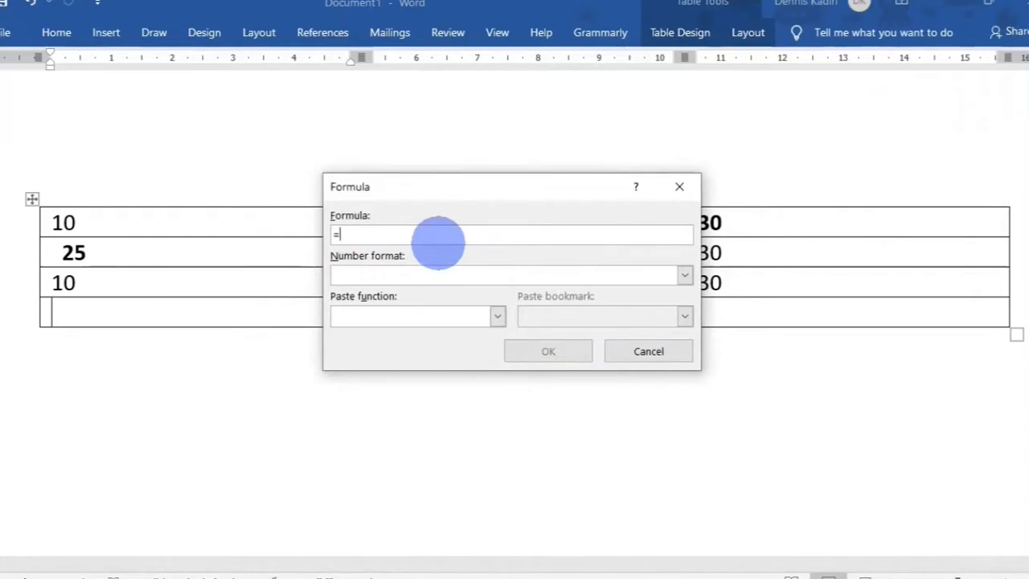
{"action": "type", "text": "COUNT(AB"}
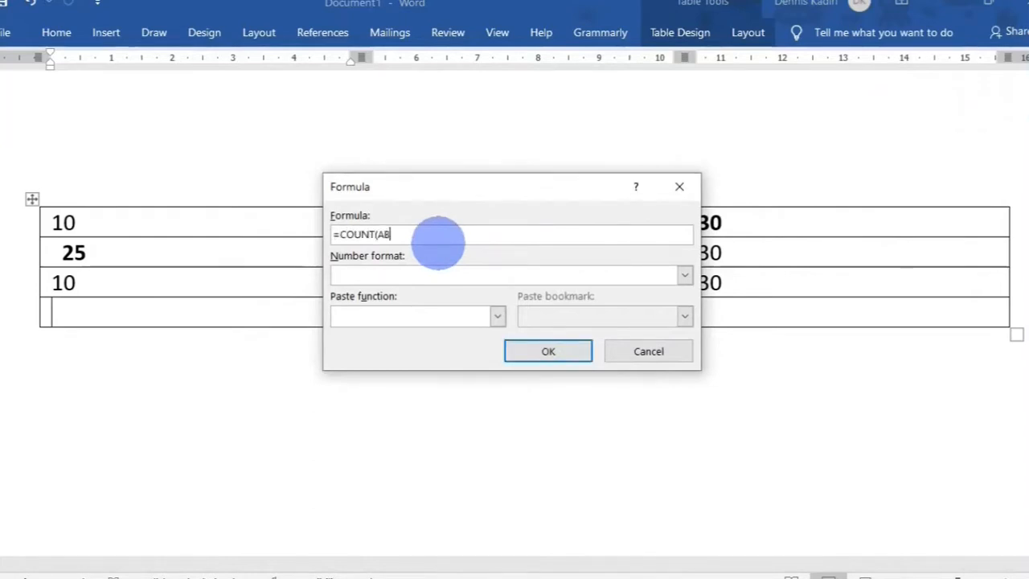
{"action": "type", "text": "OVE)"}
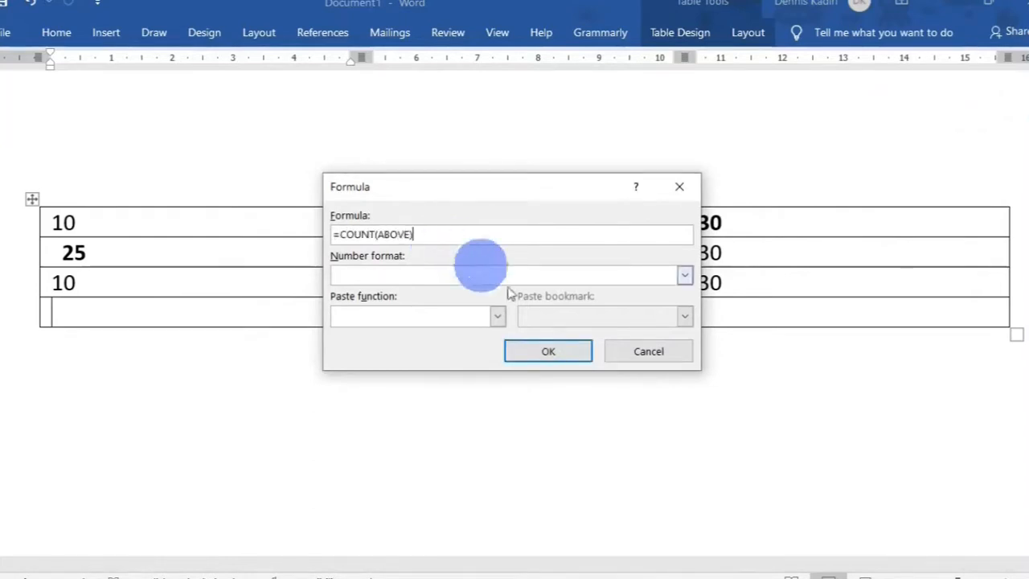
{"action": "left_click", "coordinate": [547, 351]}
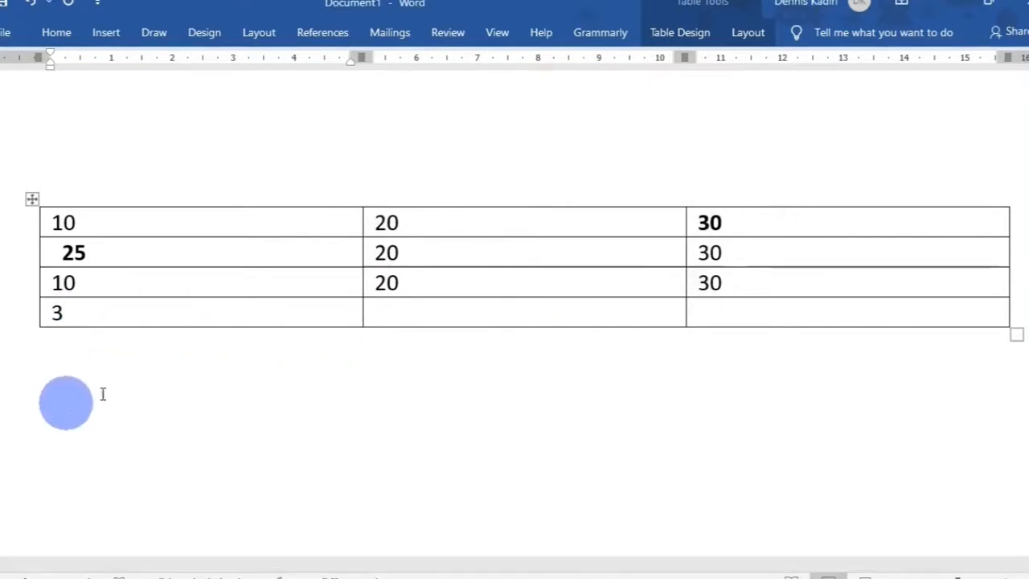
- Clear the third cell of the first row and enter 30 in the third cell of the last row
{"action": "left_click", "coordinate": [726, 224]}
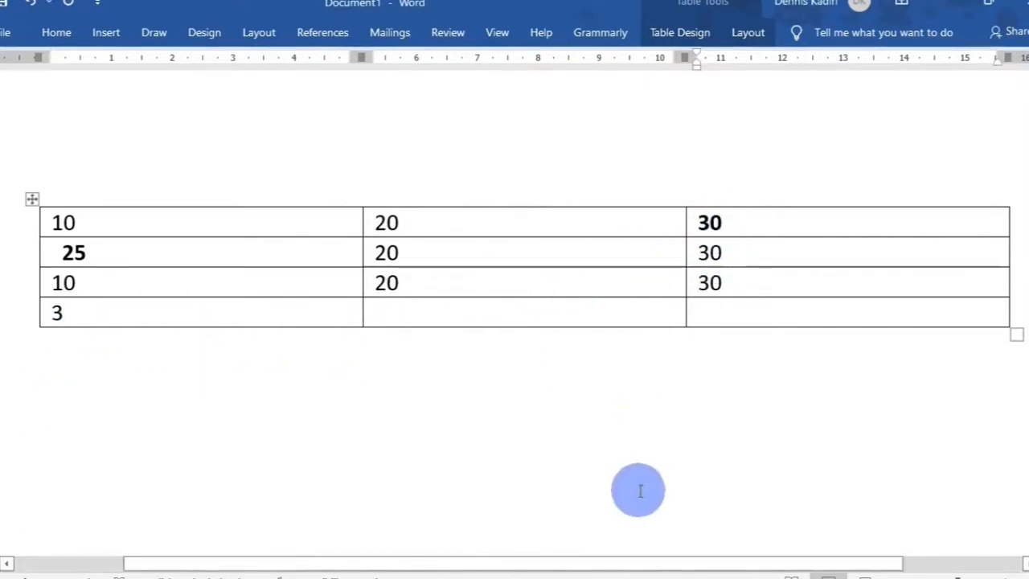
{"action": "key", "text": "shift+Home"}
{"action": "key", "text": "BackSpace"}
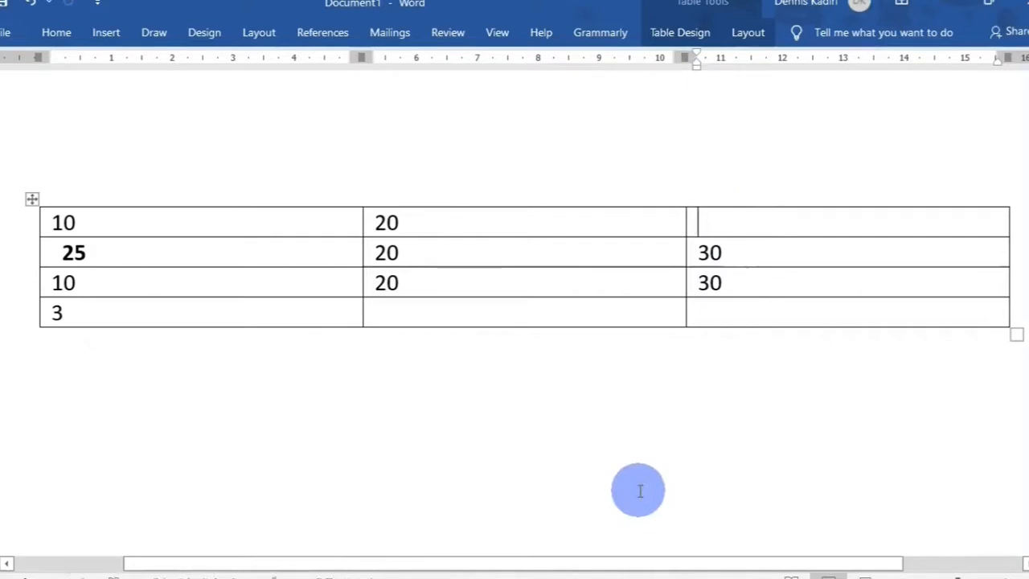
{"action": "type", "text": "30"}
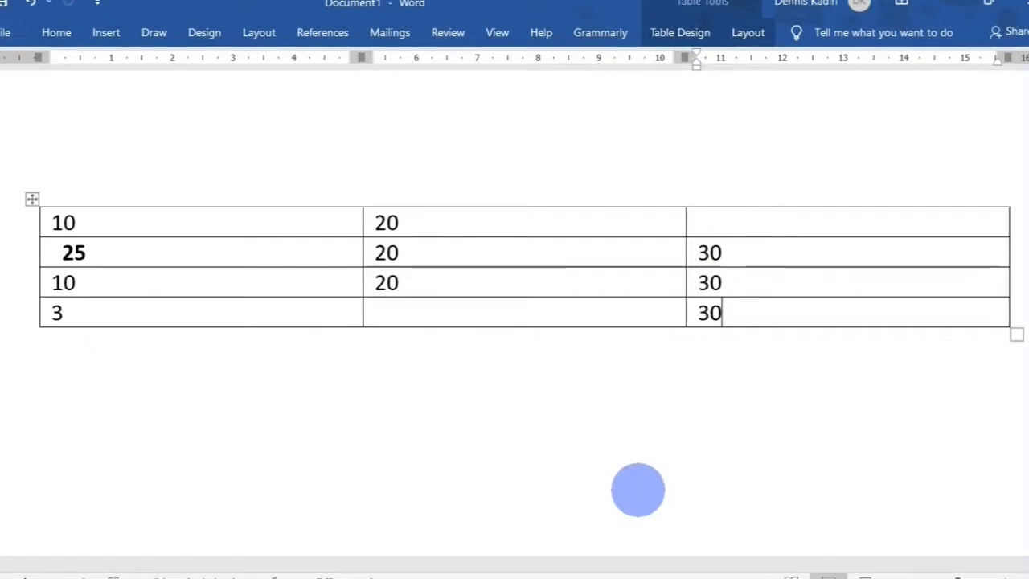
- Insert the formula =PRODUCT(BELOW) into the empty third cell of the first row
{"action": "key", "text": "alt"}
{"action": "key", "text": "a"}
{"action": "key", "text": "o"}
{"action": "left_click_drag", "start_coordinate": [539, 188], "coordinate": [458, 191]}
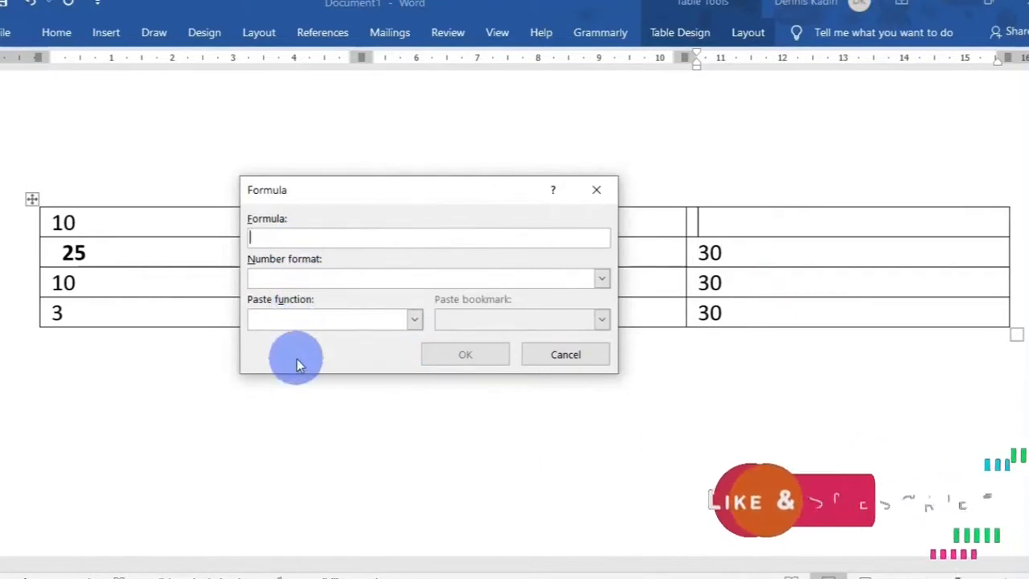
{"action": "type", "text": "=PR"}
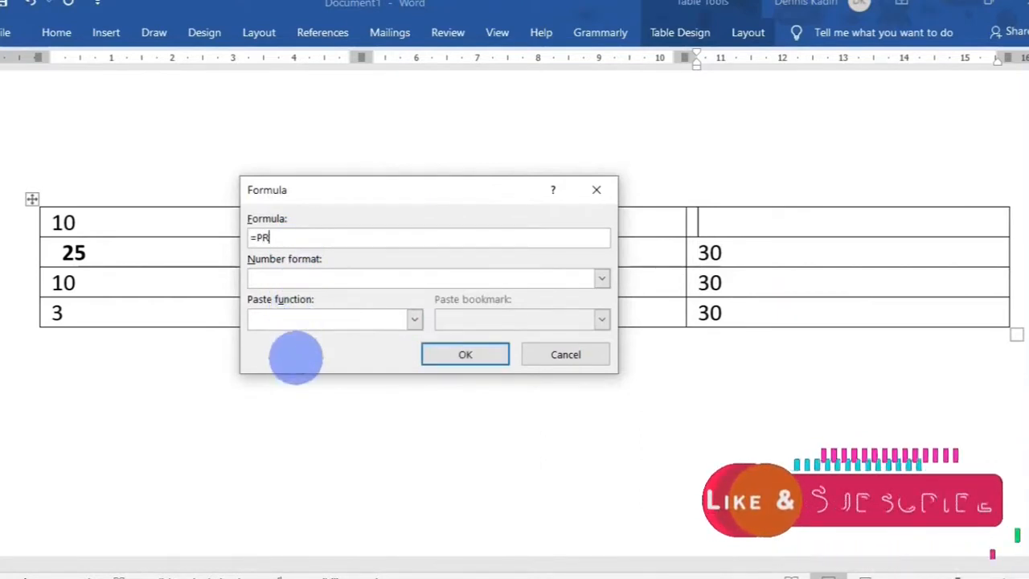
{"action": "type", "text": "ODUCT(BELOW)"}
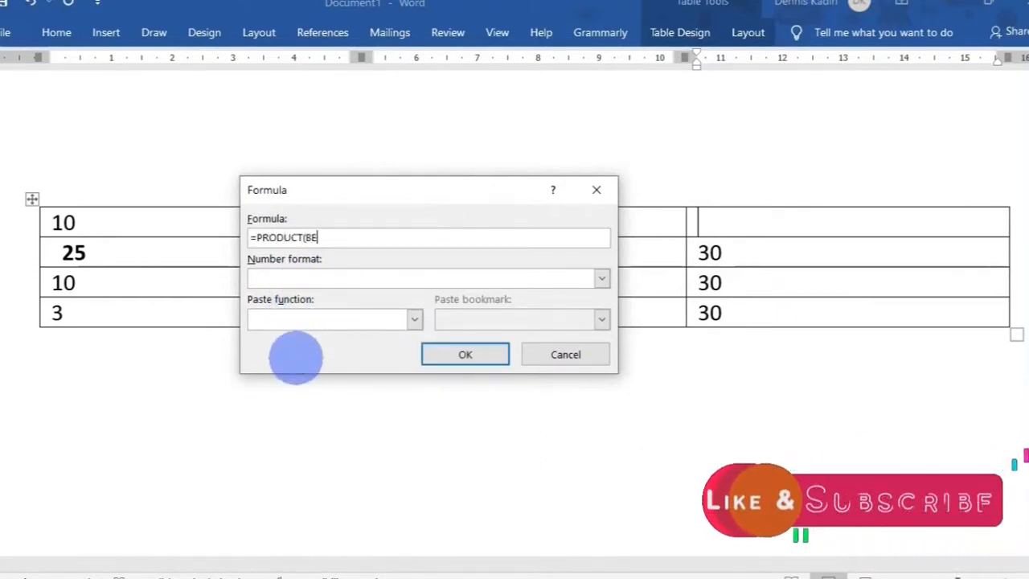
{"action": "left_click", "coordinate": [487, 356]}
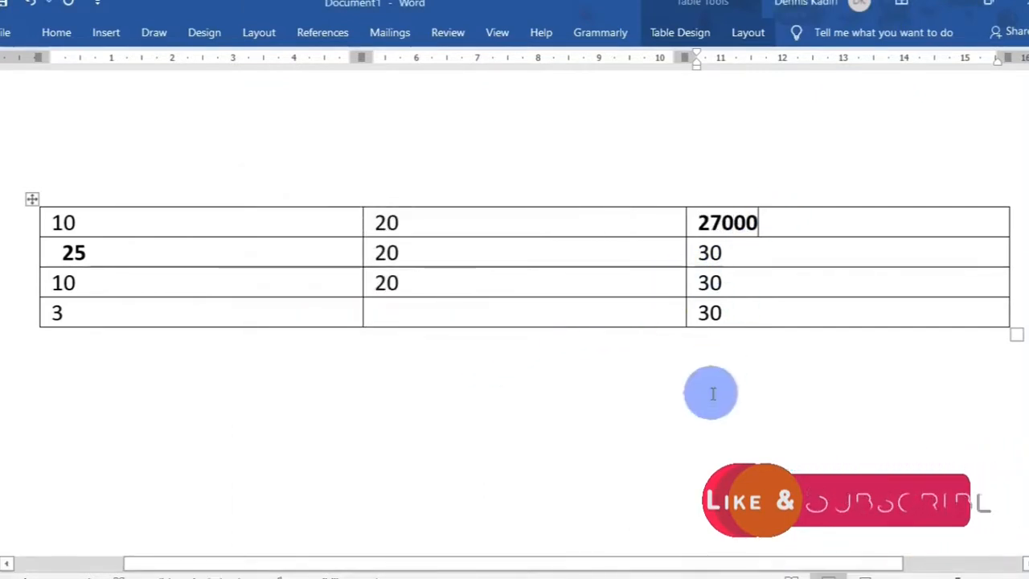
{"action": "key", "text": "shift+Left"}
{"action": "key", "text": "shift+Left"}
{"action": "key", "text": "shift+Left"}
{"action": "key", "text": "shift+Left"}
{"action": "key", "text": "shift+Left"}
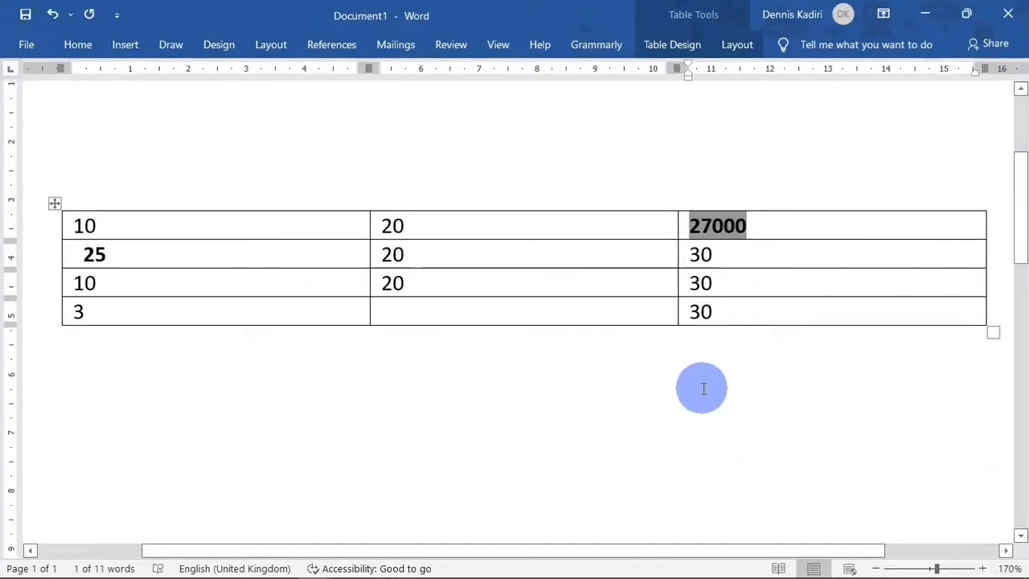
{"action": "key", "text": "Right"}
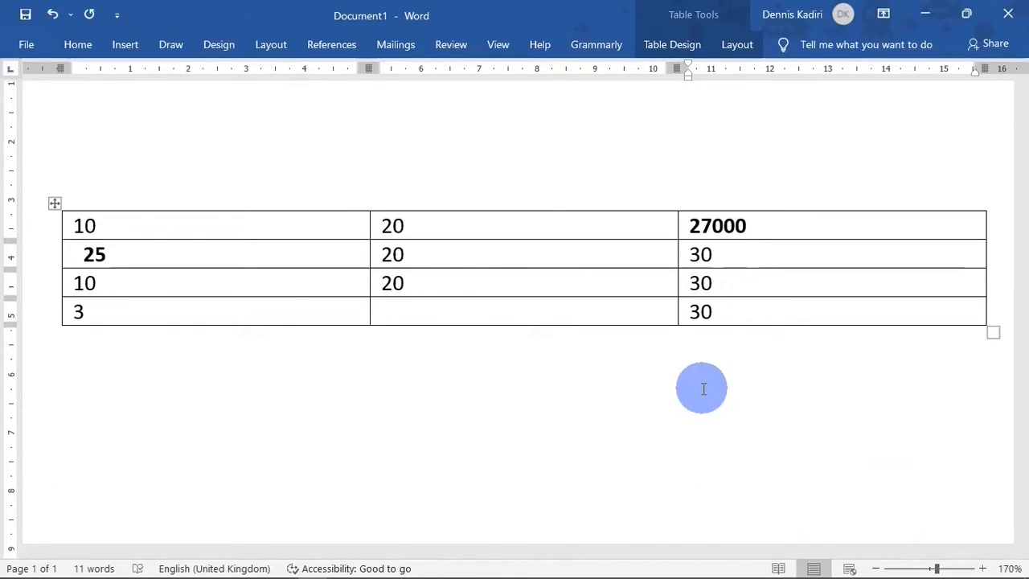
- Place the cursor in the empty second cell of the last row
{"action": "left_click", "coordinate": [470, 313]}
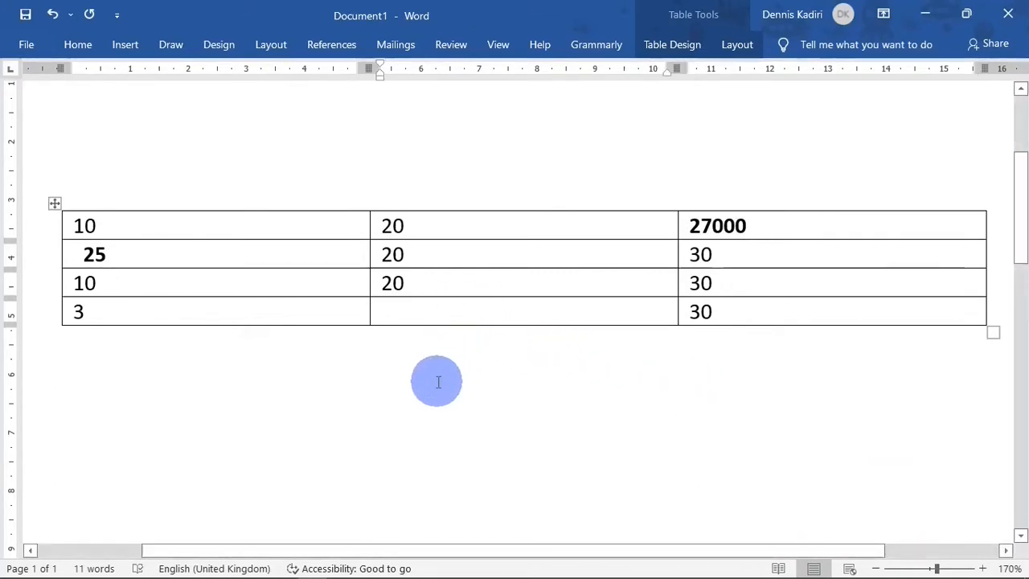